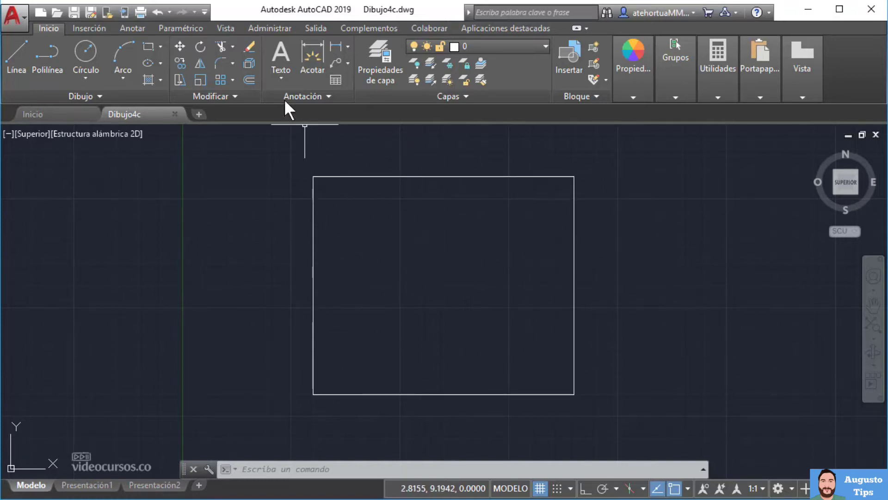
Start Erase (Borrar) and pick the rectangle's left edge
left_click(248, 47)
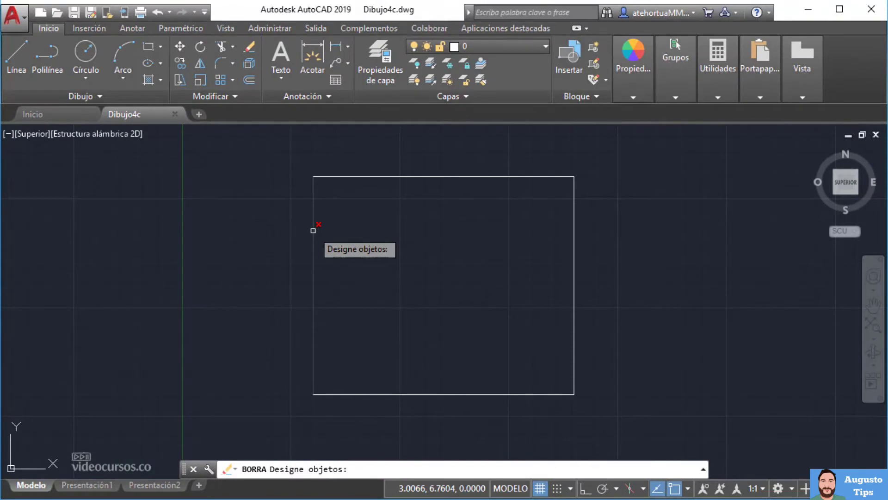
left_click(313, 231)
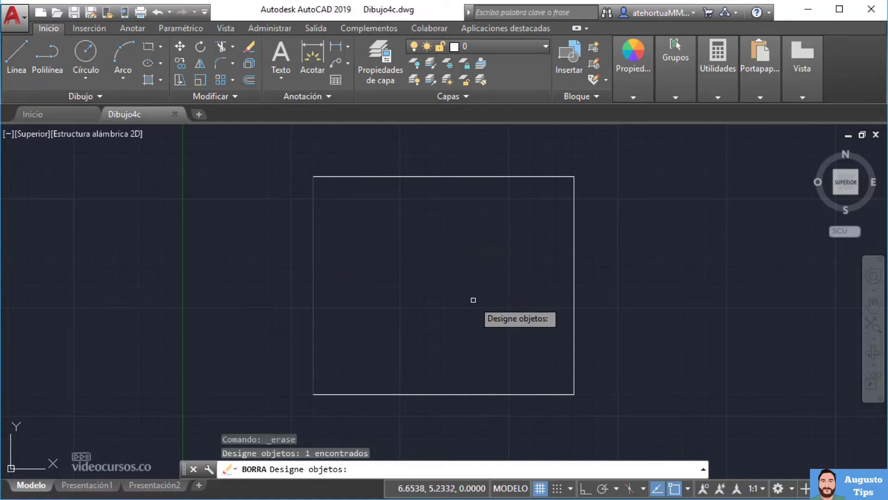
Add the bottom, right and top edges and erase all four rectangle lines
left_click(469, 395)
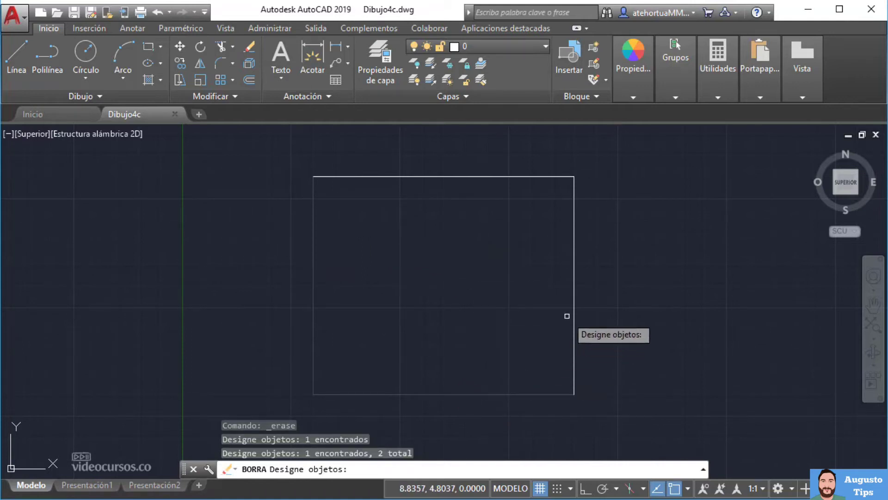
left_click(574, 301)
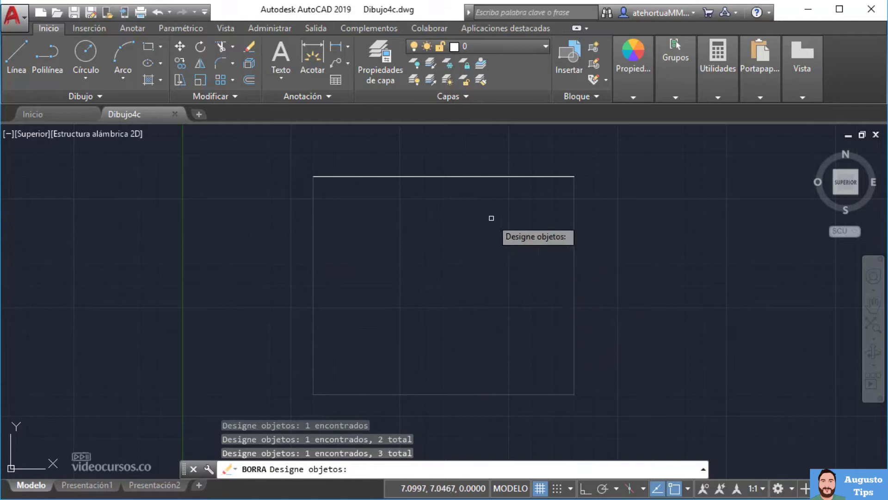
left_click(469, 177)
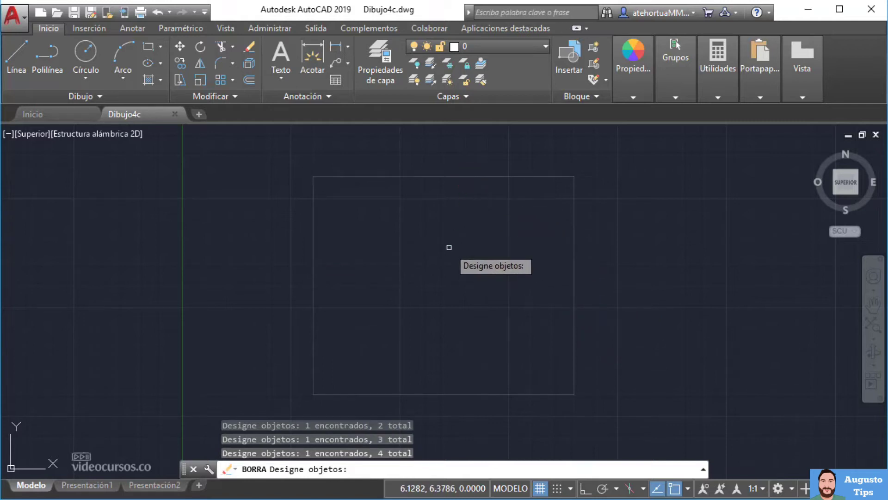
key("Return")
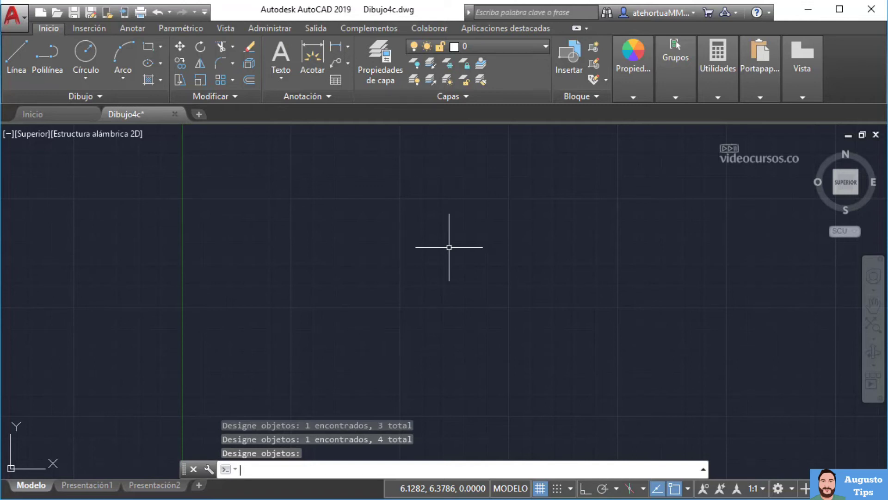
Start a line at point 3,3 with ortho mode toggled
left_click(23, 52)
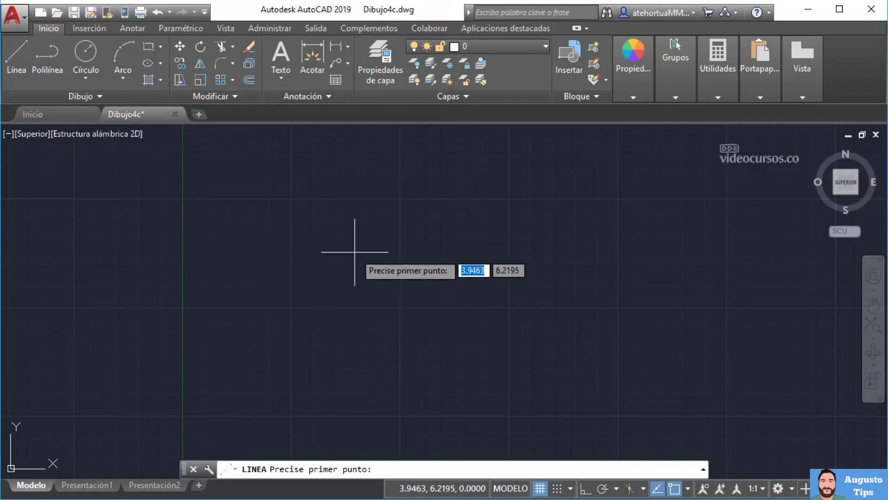
key("F8")
type("3")
key("Tab")
type("3")
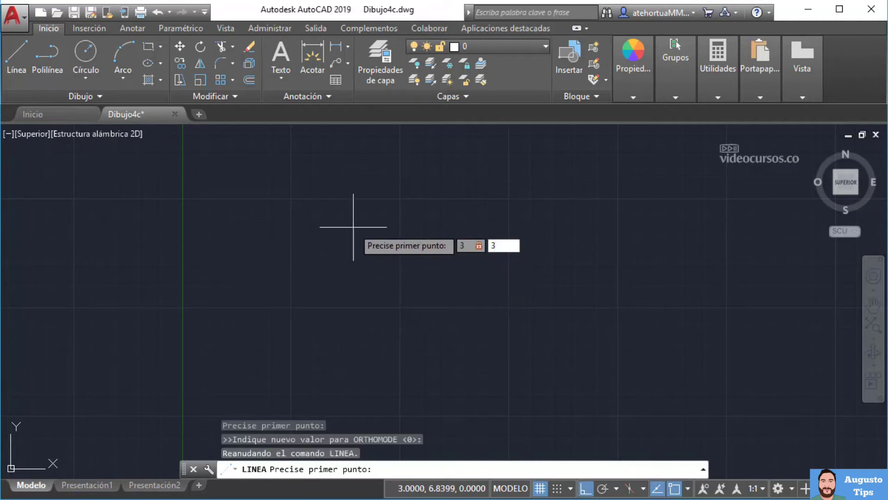
key("Return")
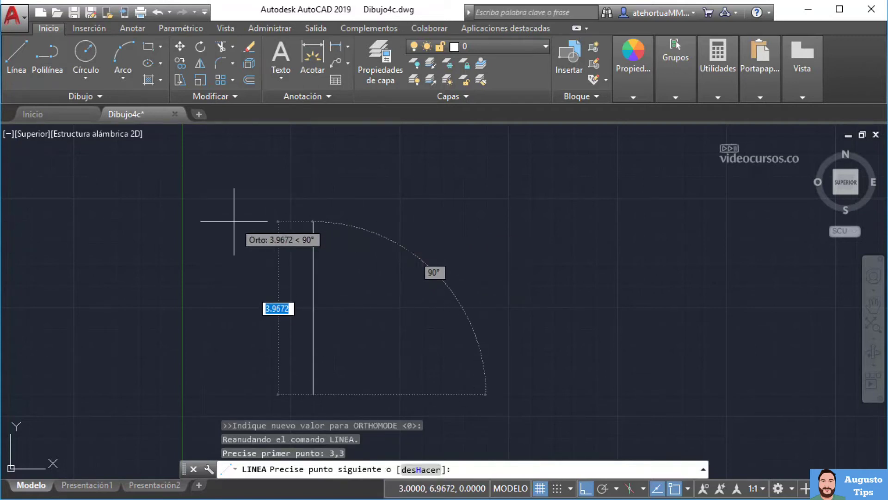
Draw the 6-unit bottom edge at 0° and the 5-unit right edge at 90°
key("F8")
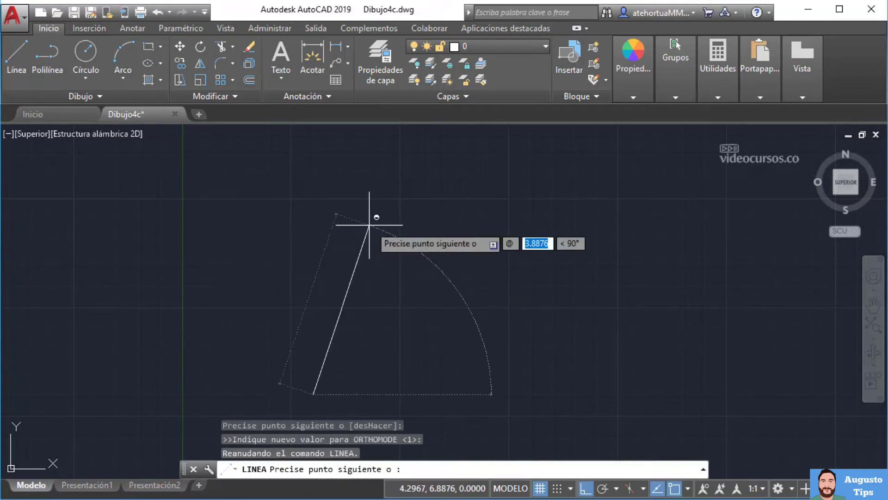
type("6")
key("Tab")
type("0")
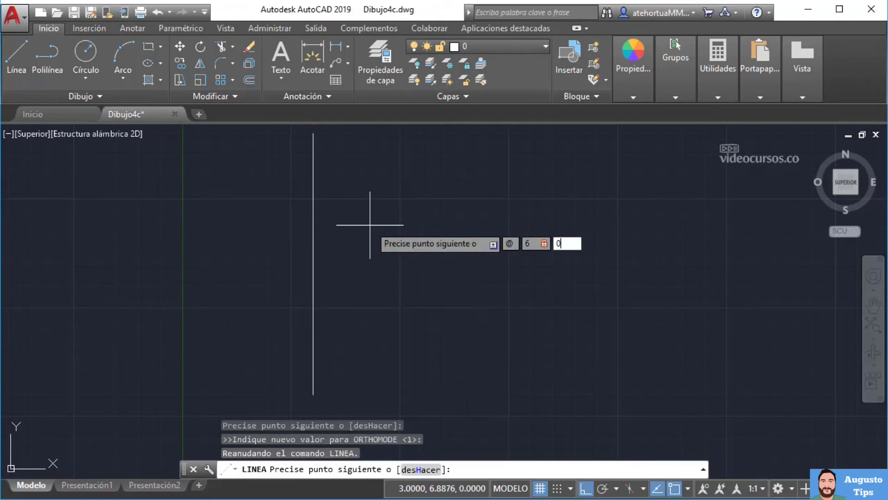
key("Return")
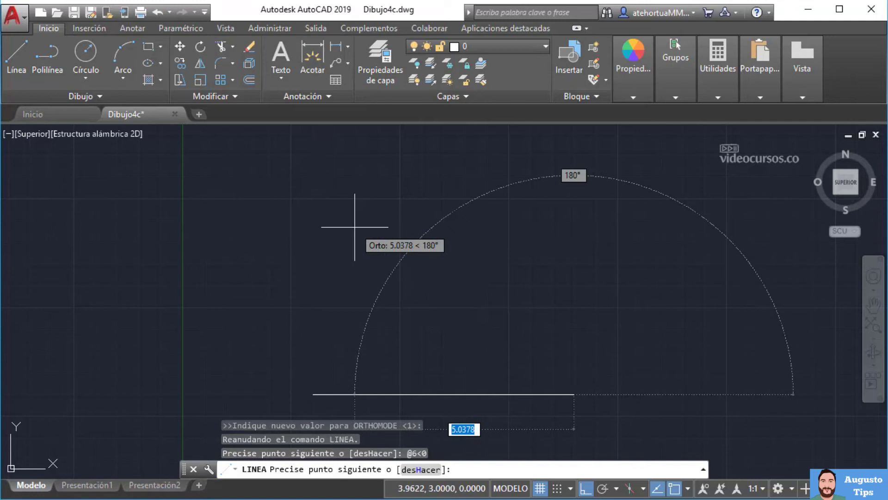
type("5")
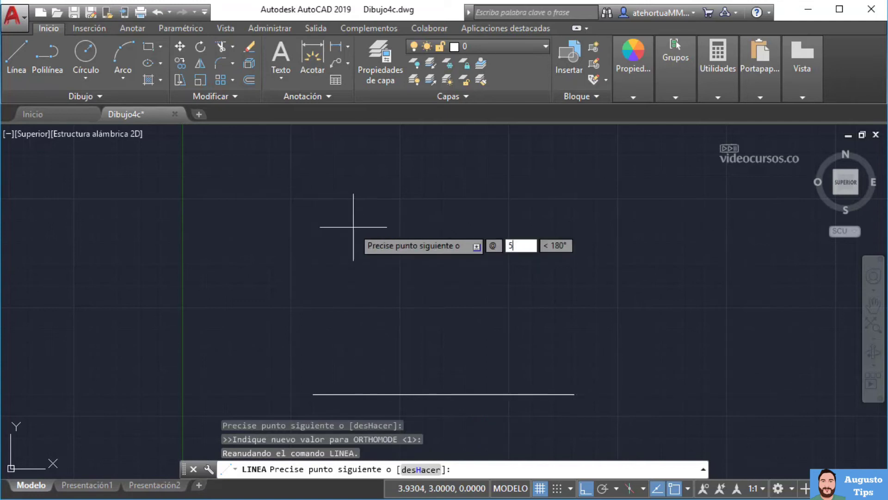
key("Tab")
type("90")
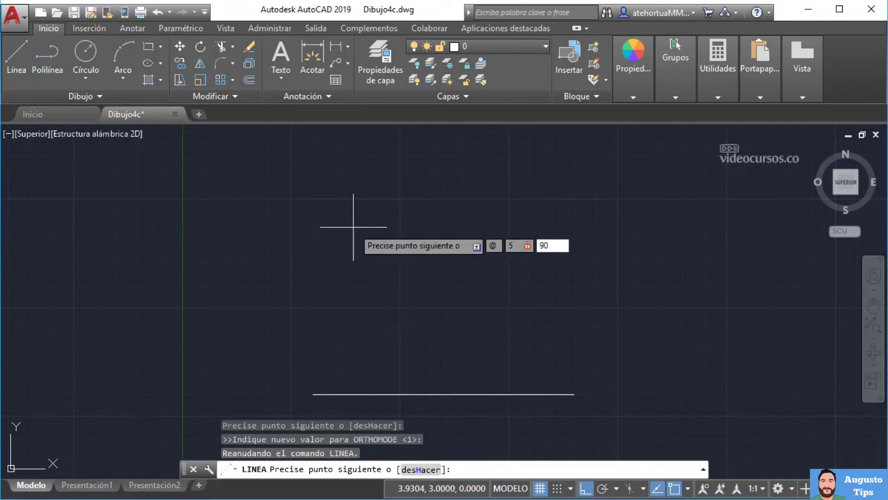
key("Return")
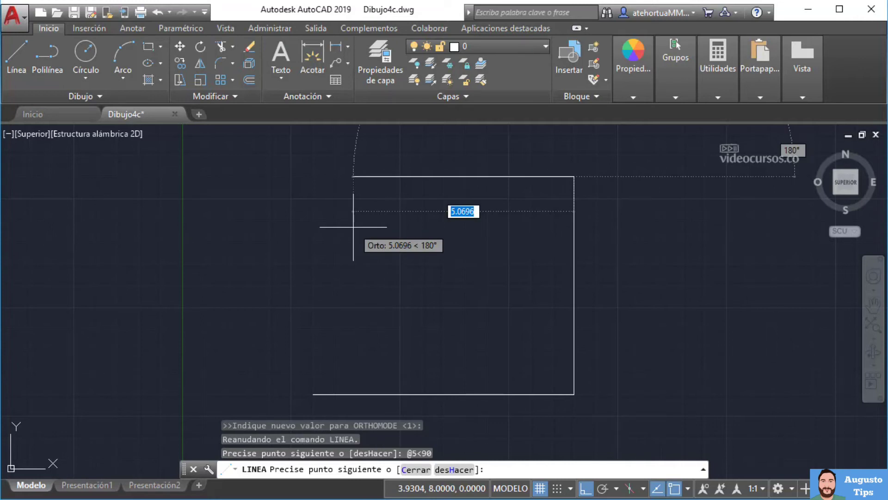
Draw the 6-unit top edge at 180° and close the rectangle with C
type("6")
key("Tab")
type("180")
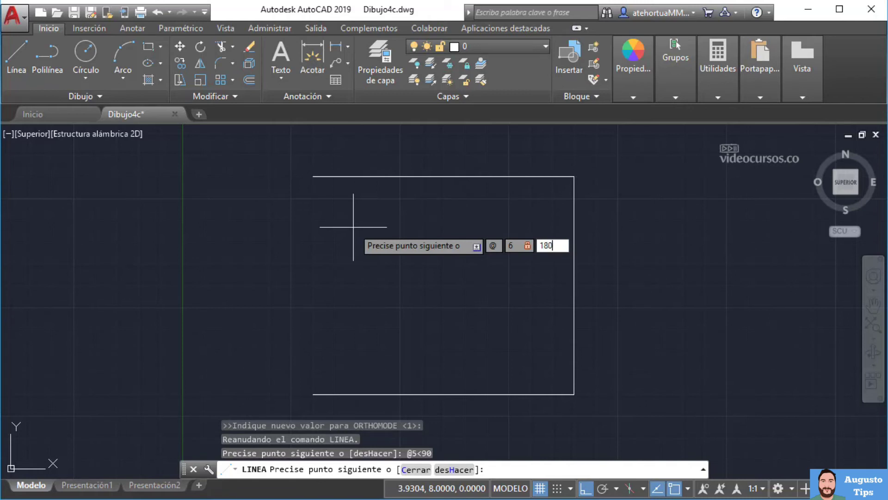
key("Return")
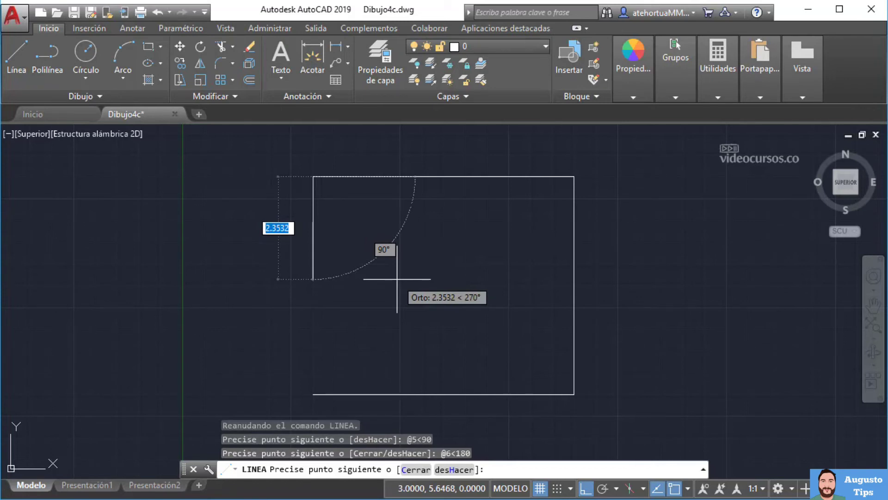
type("c")
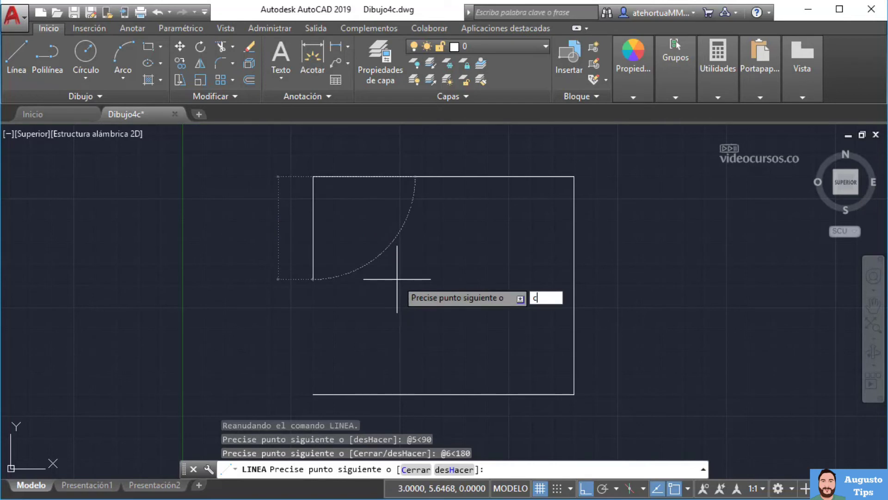
key("Return")
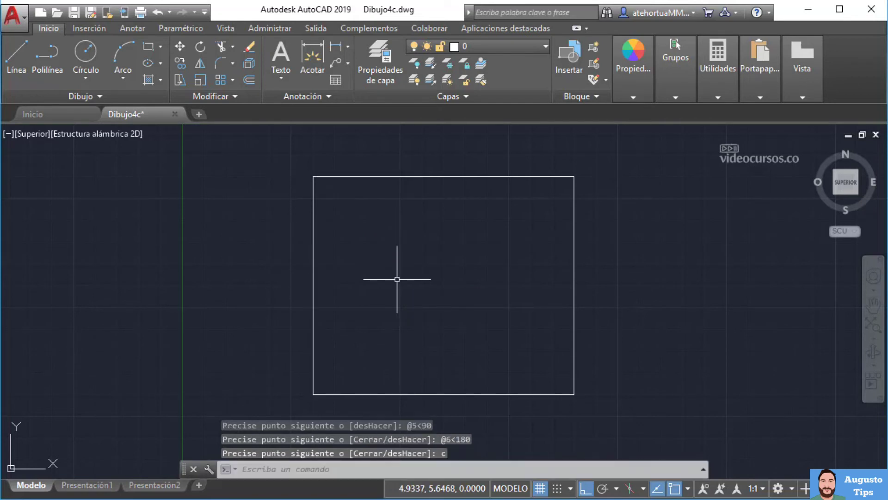
Pan and zoom the view in and out around the finished 6×5 rectangle
mouse_move(421, 272)
middle_mouse_down()
mouse_move(402, 224)
mouse_move(266, 258)
mouse_move(373, 317)
mouse_move(423, 268)
mouse_move(411, 258)
middle_mouse_up()
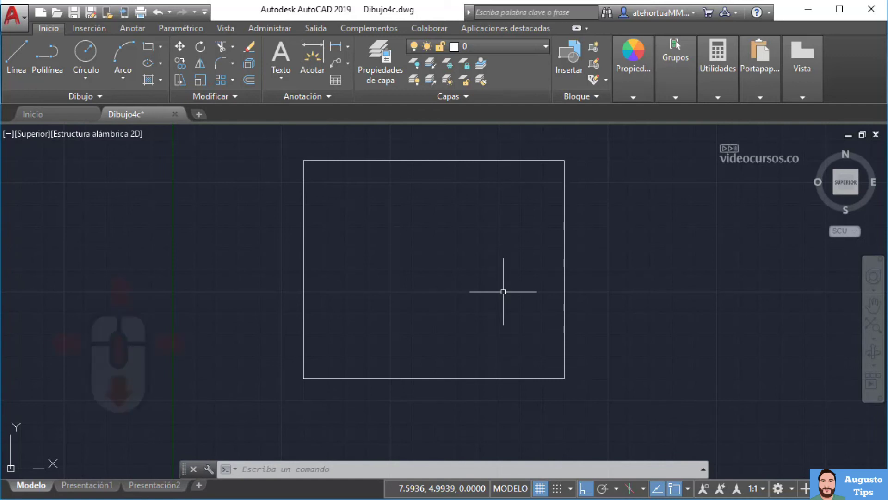
mouse_move(504, 292)
middle_mouse_down()
mouse_move(486, 276)
mouse_move(374, 287)
mouse_move(472, 361)
mouse_move(604, 375)
mouse_move(681, 349)
mouse_move(629, 294)
mouse_move(424, 271)
mouse_move(346, 307)
mouse_move(465, 340)
mouse_move(494, 301)
middle_mouse_up()
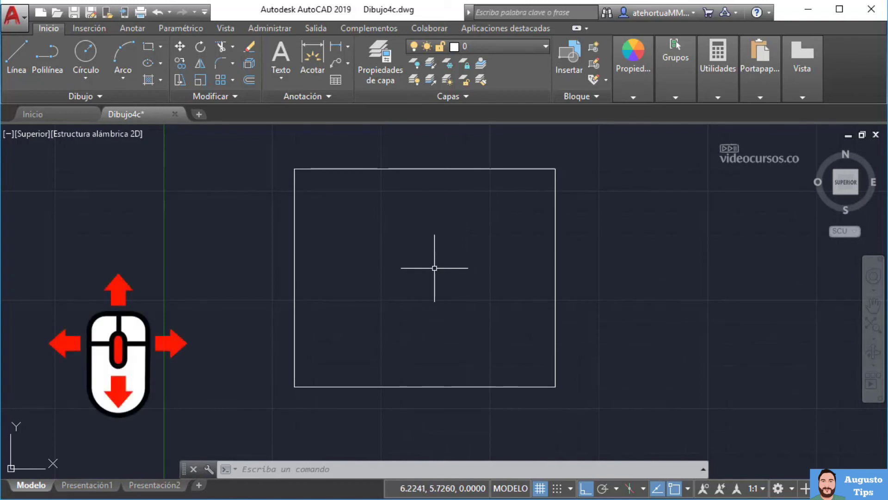
scroll(435, 269, "up", 2)
scroll(435, 268, "up", 2)
scroll(434, 268, "down", 2)
scroll(434, 269, "down", 2)
scroll(435, 268, "down", 2)
scroll(435, 269, "down", 2)
scroll(434, 268, "up", 4)
scroll(435, 268, "up", 2)
scroll(435, 268, "down", 2)
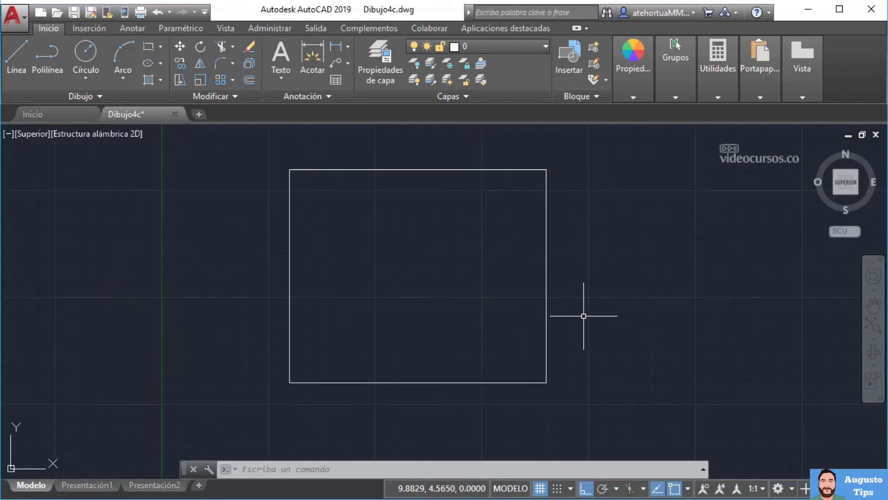